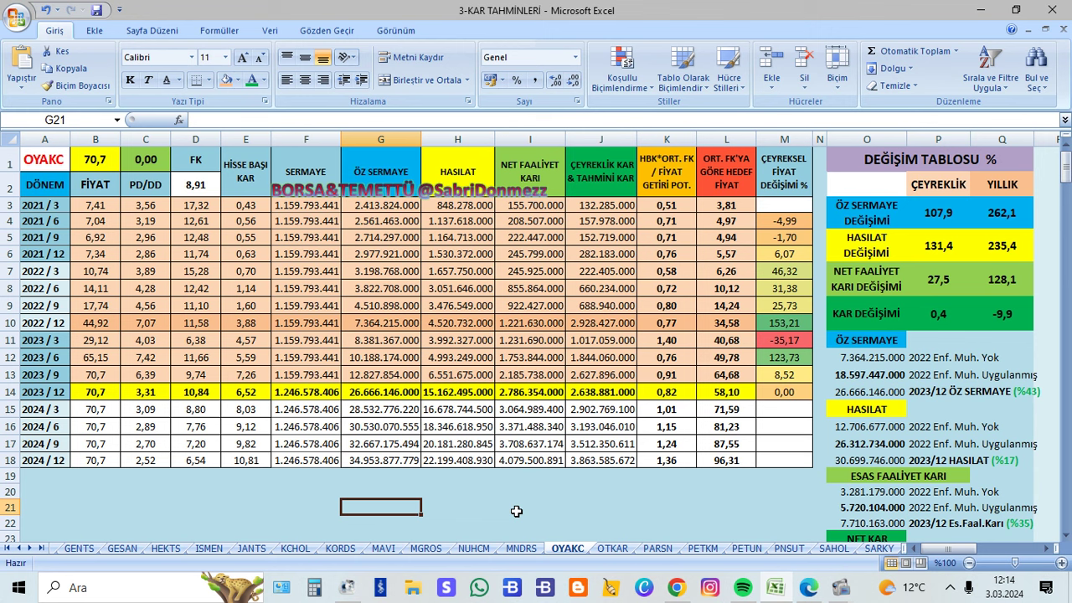
- Review OYAKC's 2023 quarterly profits, its 2023/9 and 2023/12 prices, and its 2023/12 equity (ÖZ SERMAYE) figure
click(603, 392)
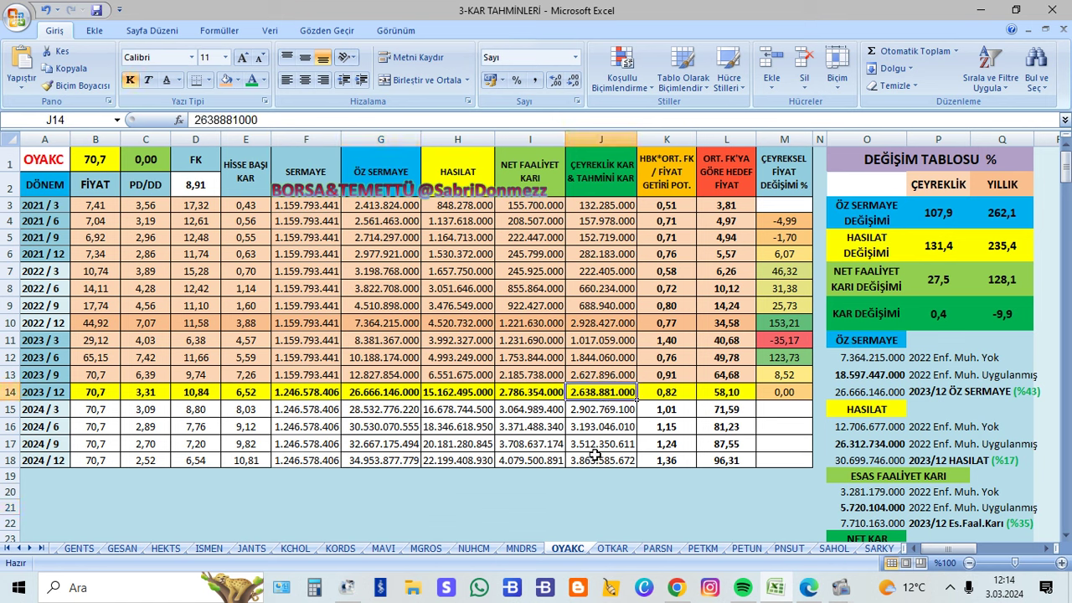
drag(611, 338, 606, 391)
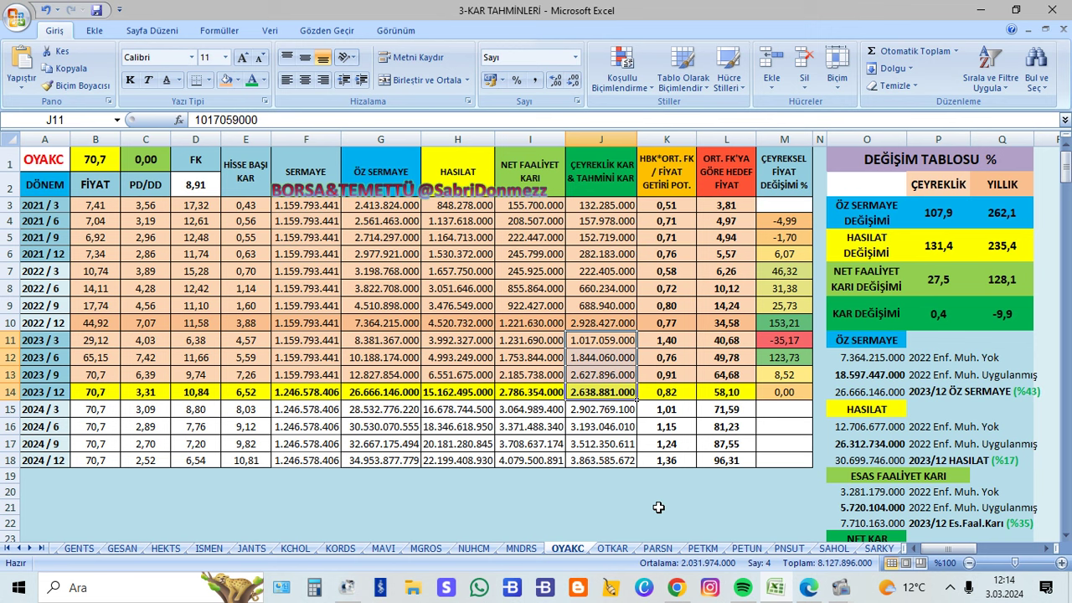
click(94, 378)
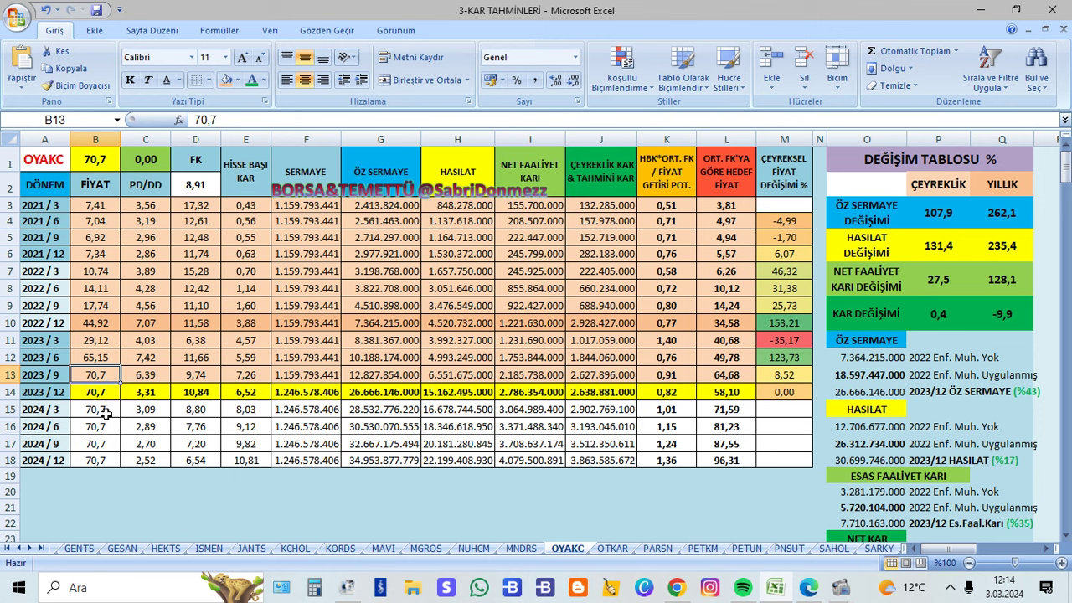
click(96, 397)
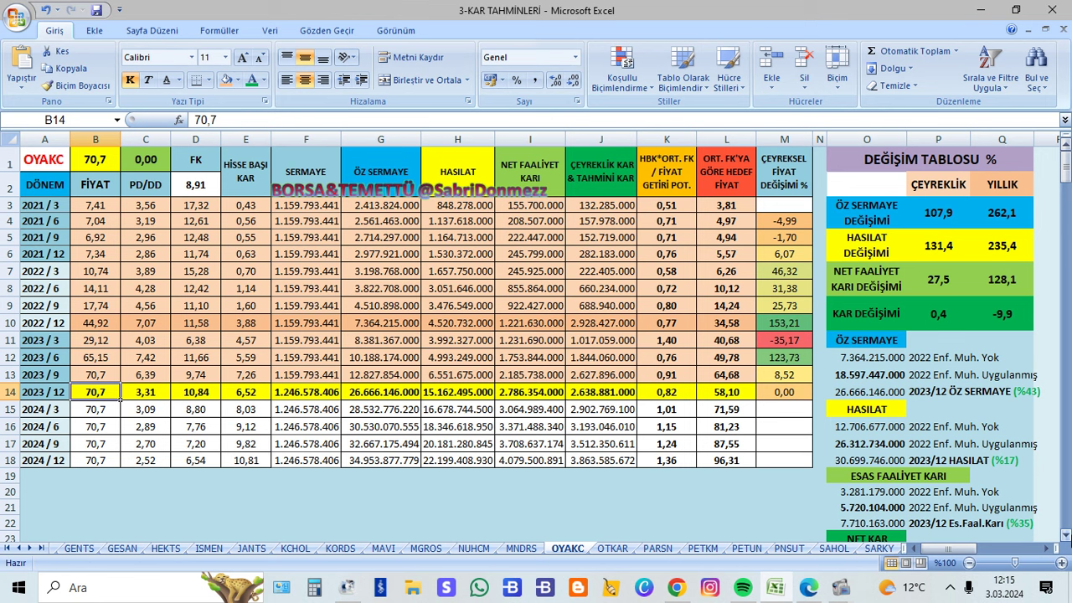
click(1067, 537)
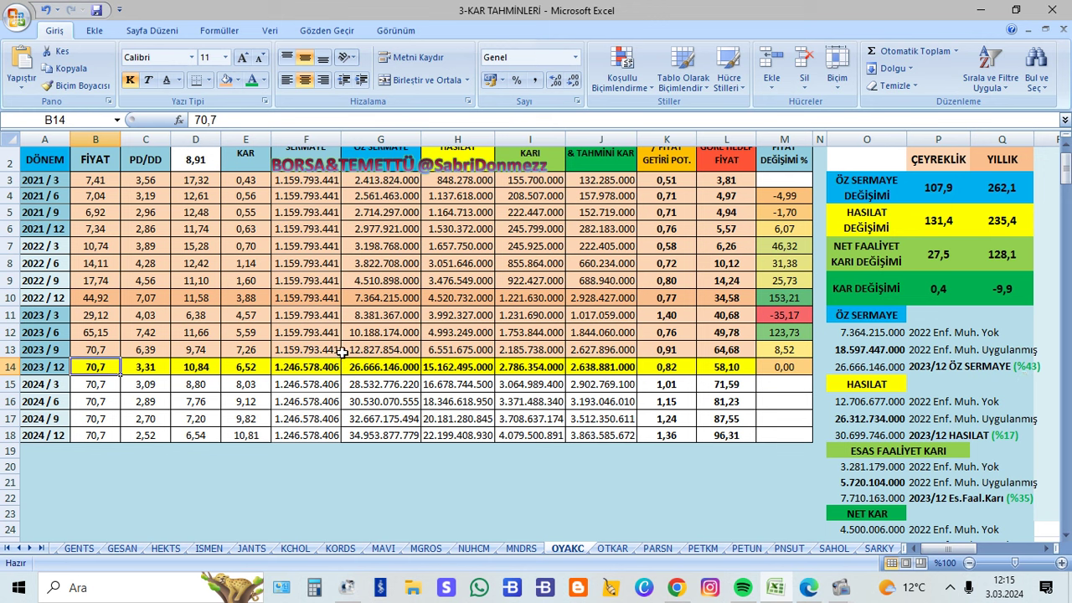
click(381, 371)
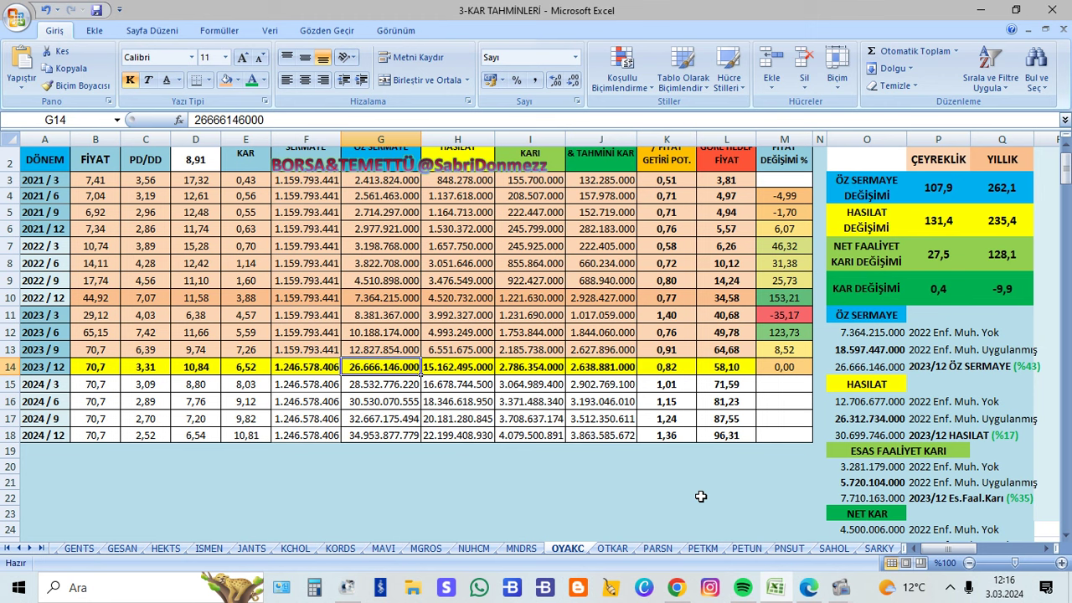
- Compare the inflation-adjusted 2022 figures with the 2023/12 figures for HASILAT and ESAS FAALİYET KARI beside the main table
click(854, 419)
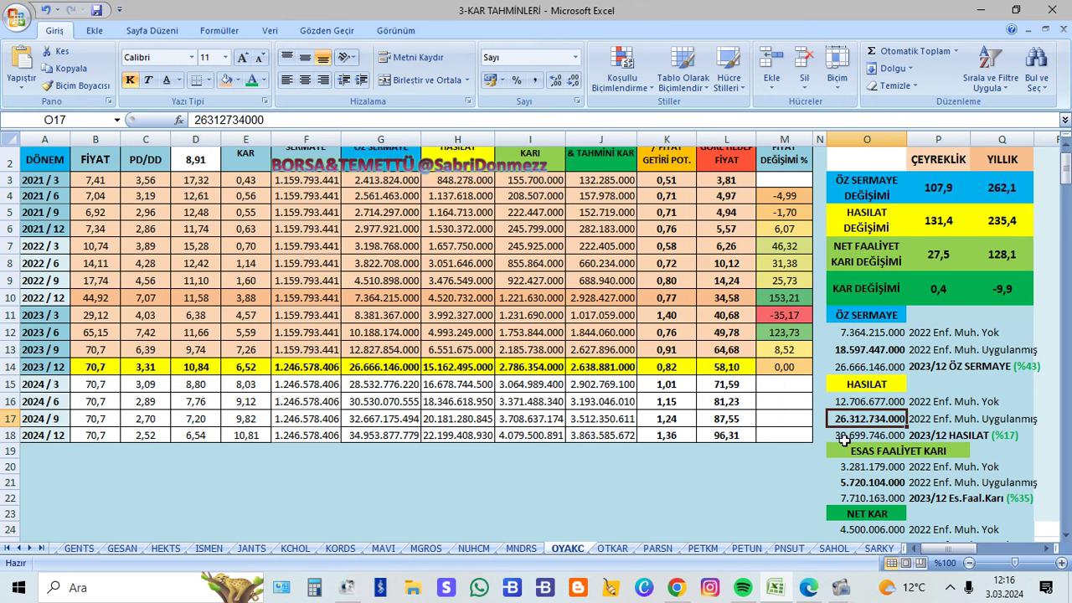
click(847, 437)
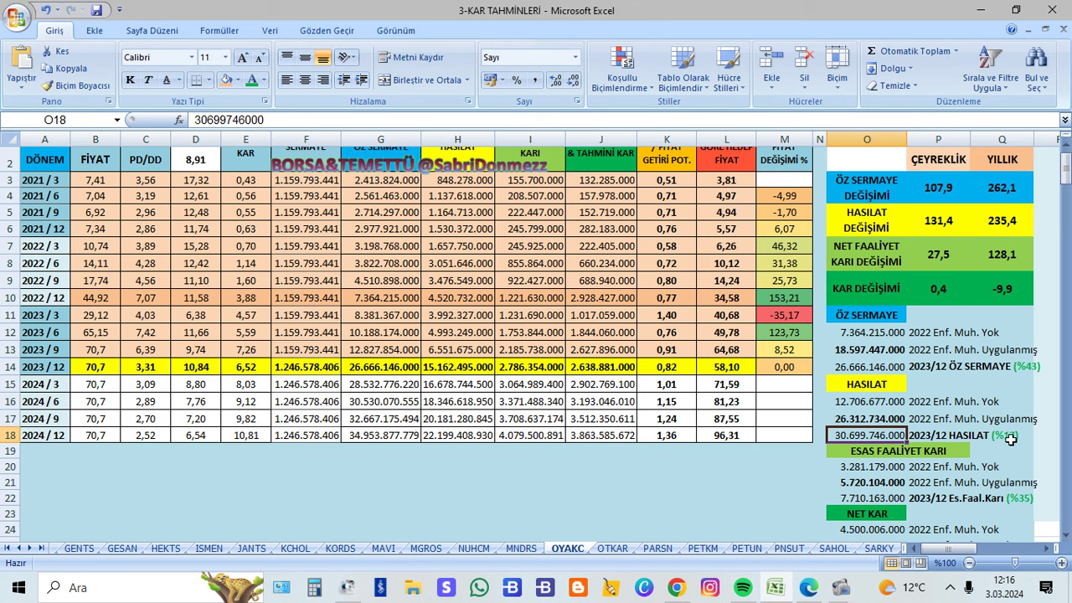
click(771, 470)
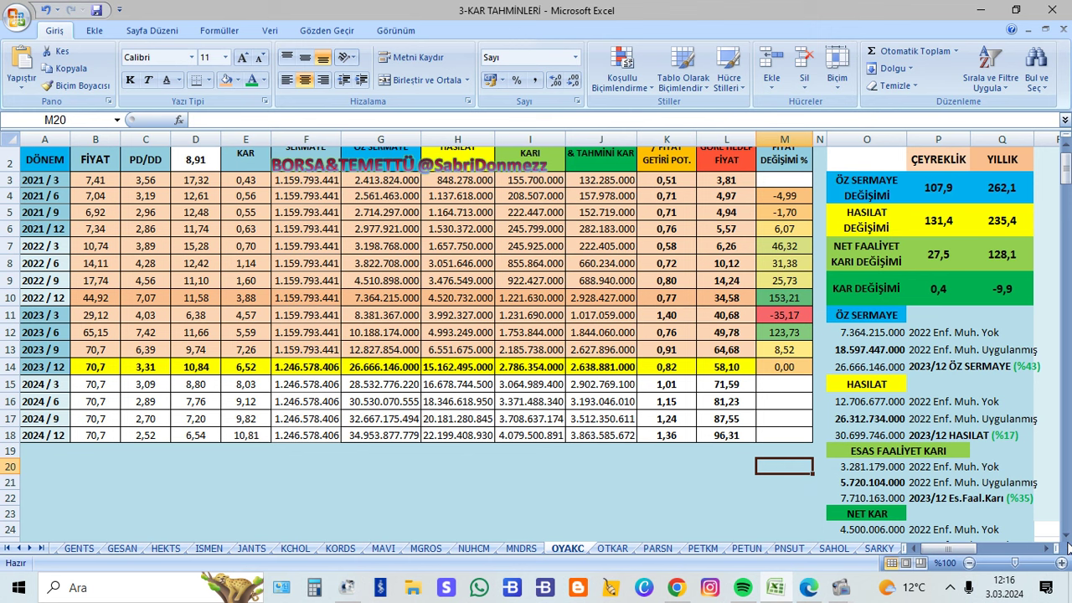
click(1066, 536)
click(1066, 536)
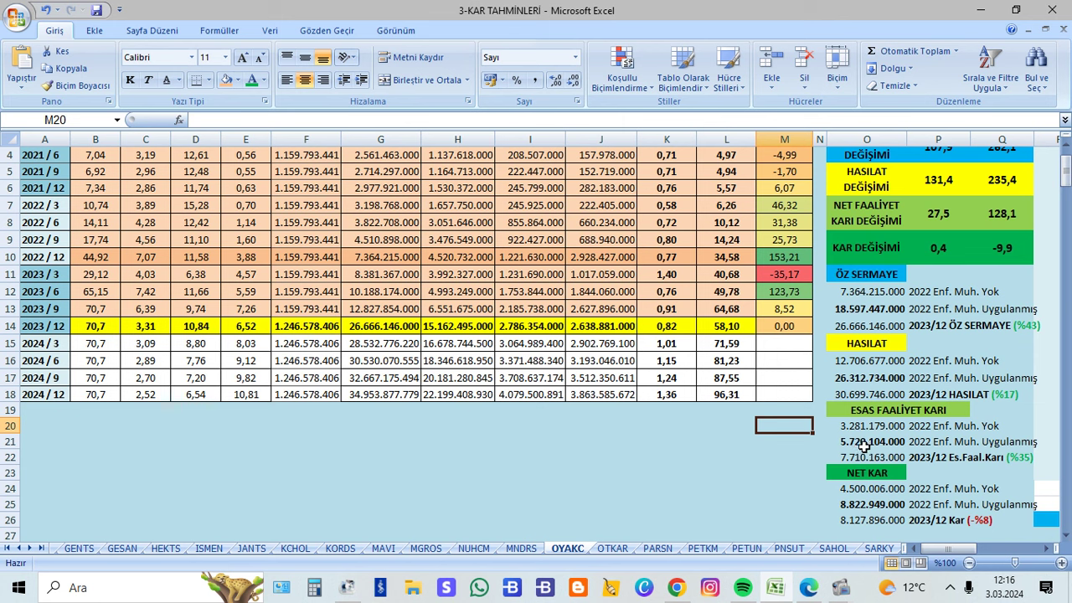
click(871, 442)
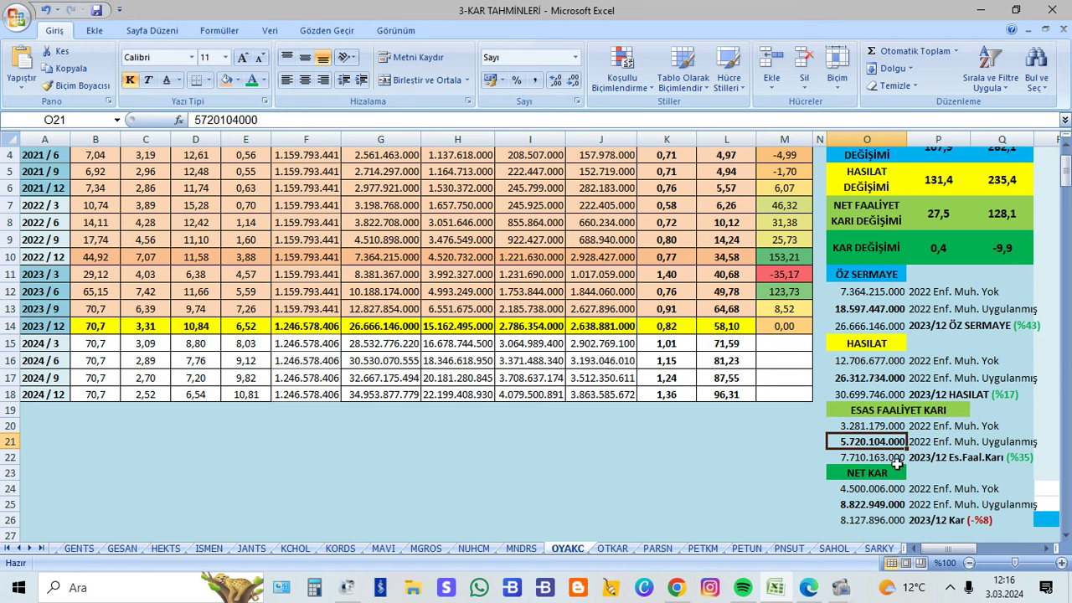
click(835, 462)
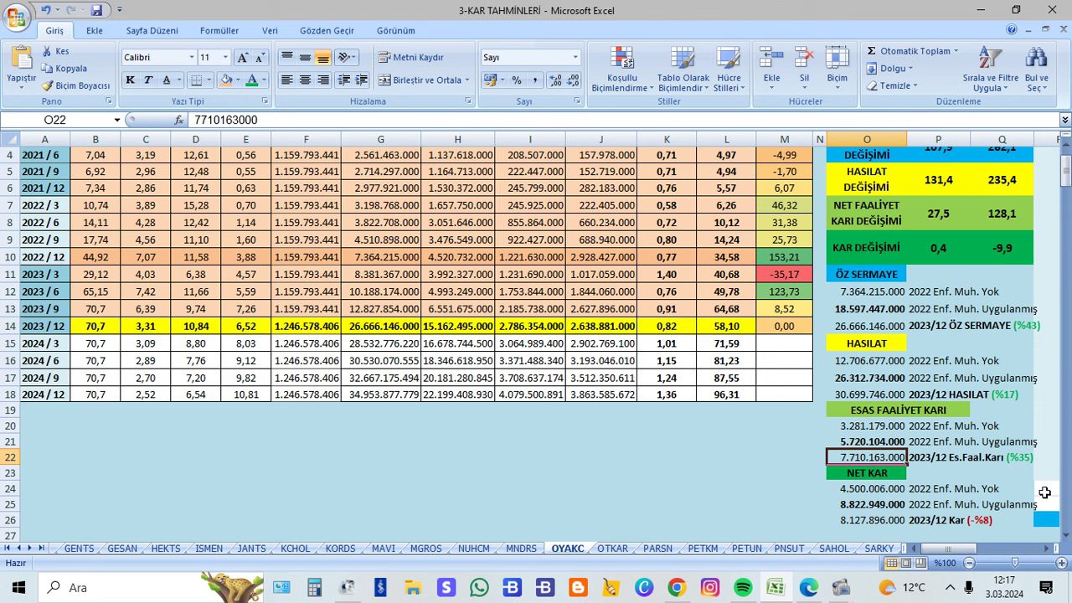
- Examine the NET KAR block, covering the unadjusted and inflation-adjusted 2022 net profit
click(1066, 537)
click(1066, 537)
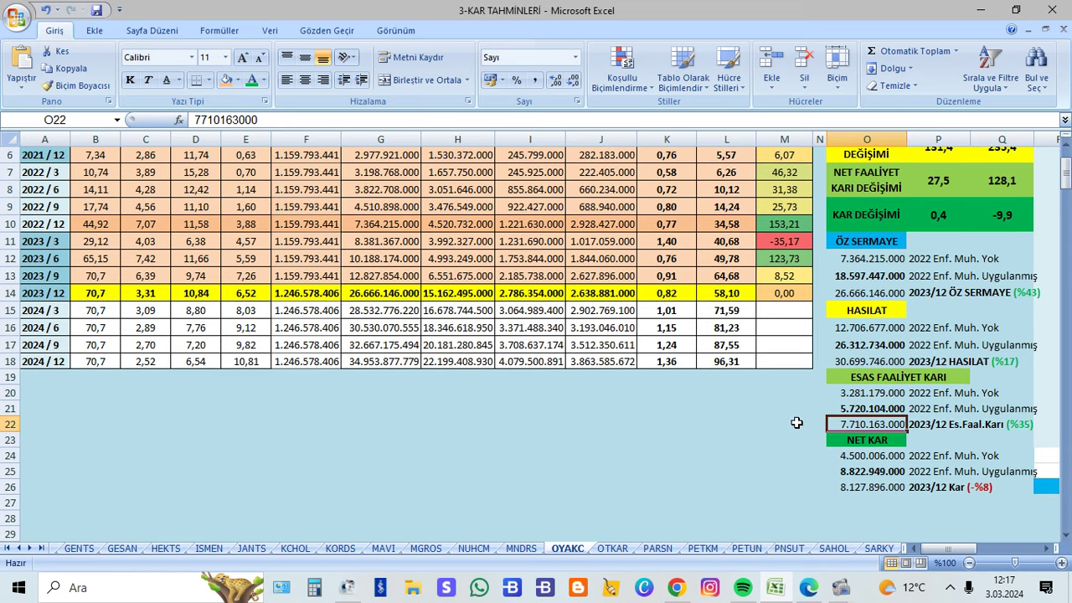
click(848, 444)
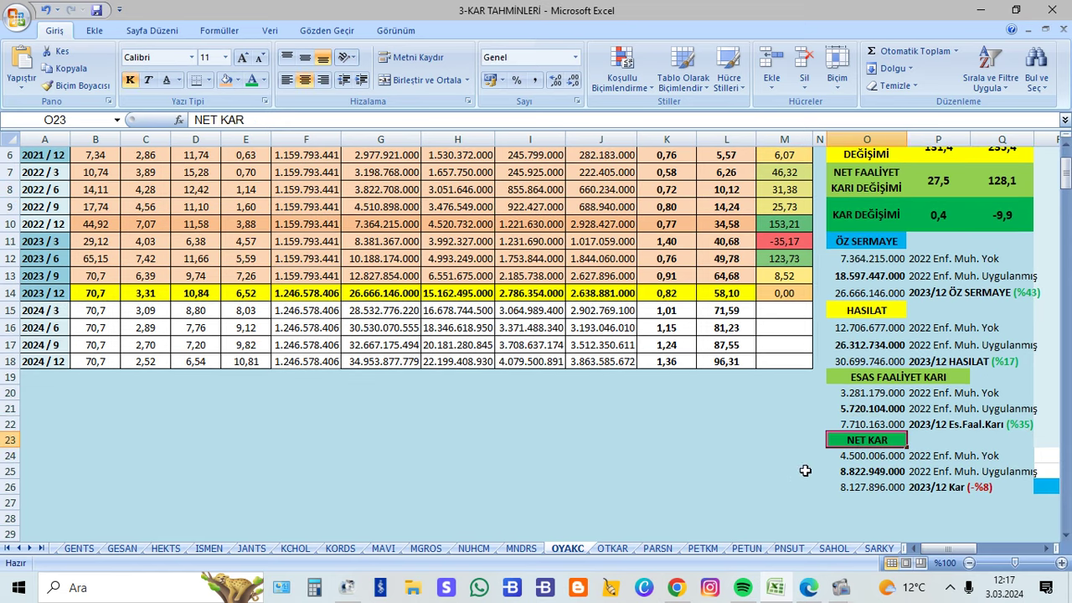
click(859, 463)
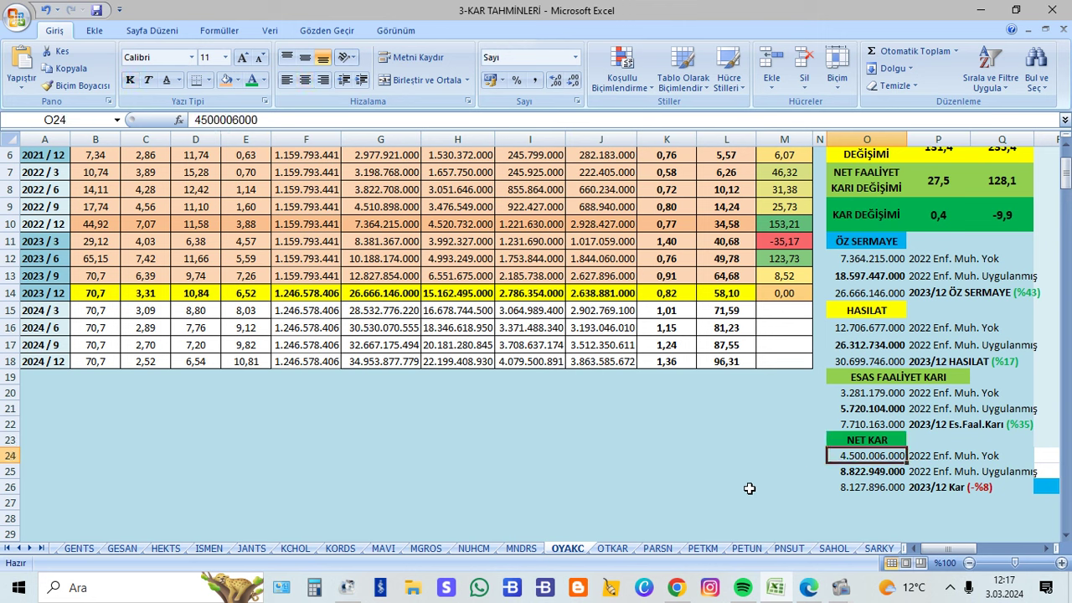
click(851, 473)
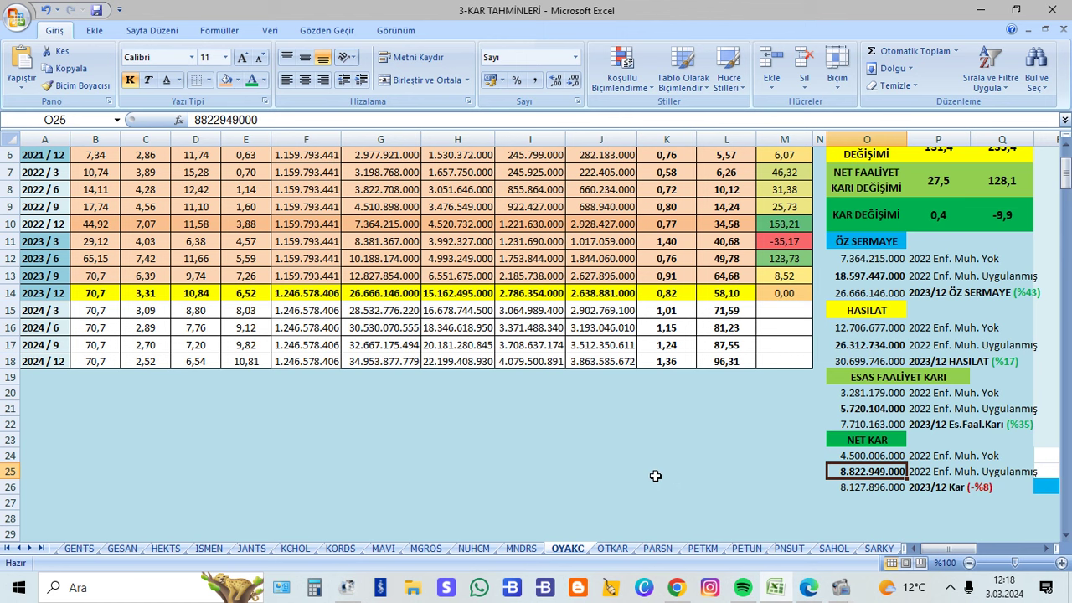
scroll(681, 475, up, 2)
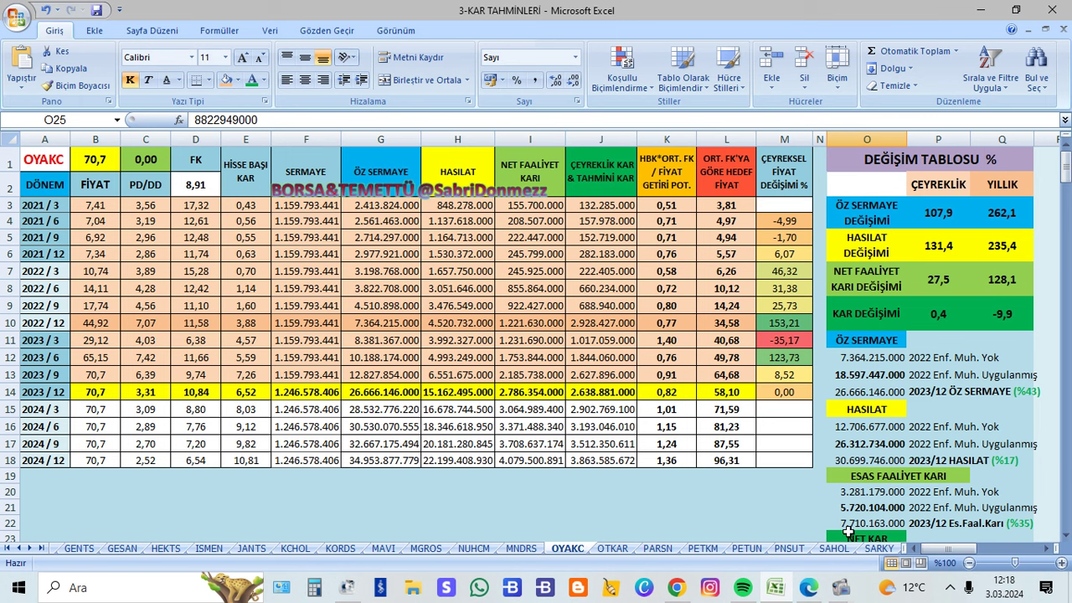
- Switch to Edge and examine the monetary gain/loss and prior-years' profit lines in the OYAKC 31.12.2023 financial statements PDF
click(806, 590)
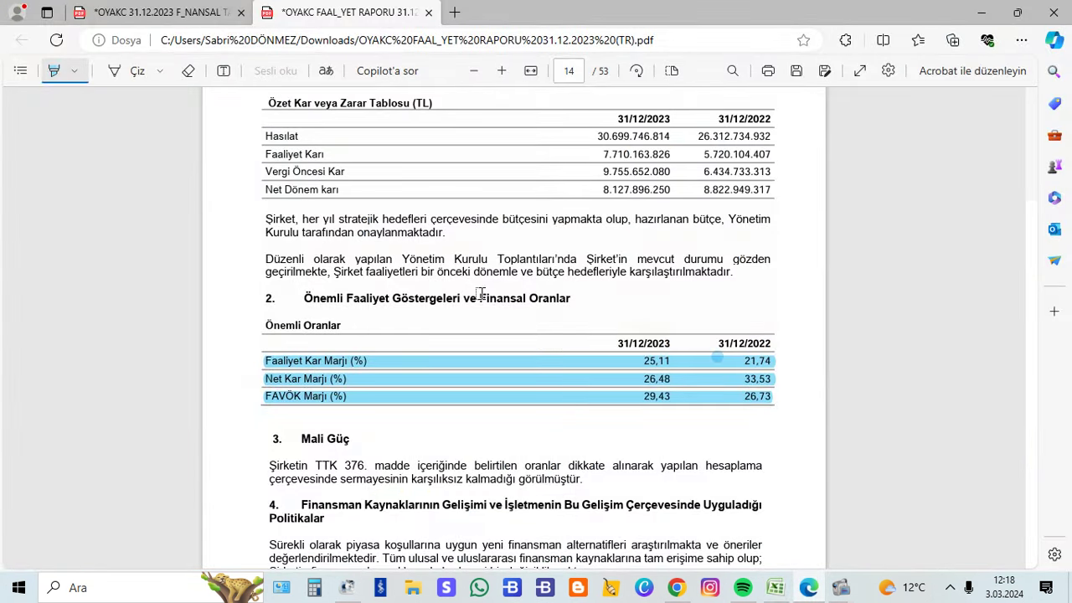
click(173, 13)
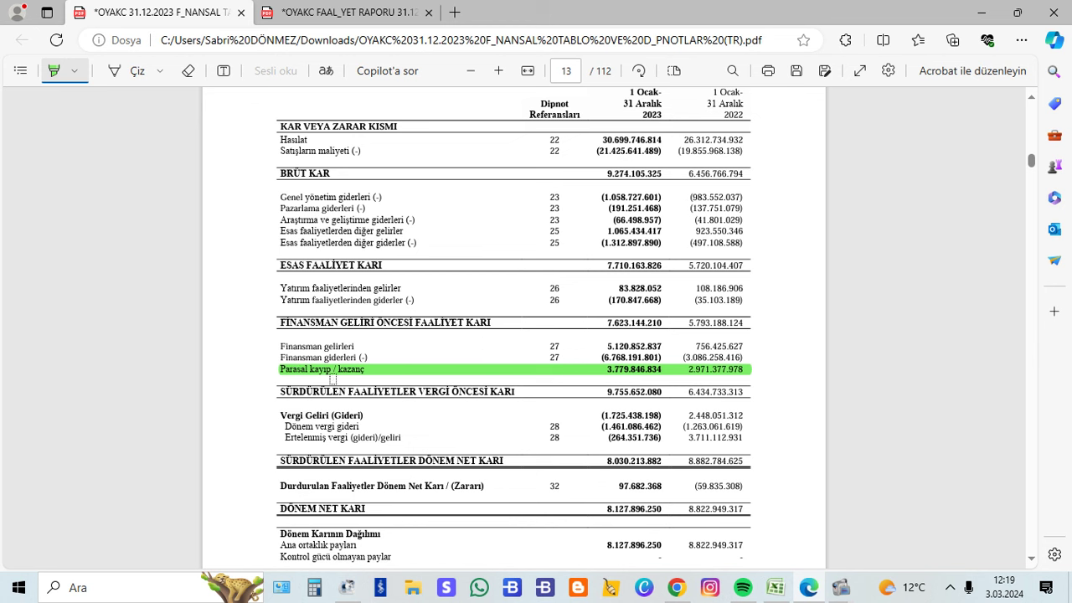
scroll(429, 373, up, 5)
scroll(433, 367, up, 3)
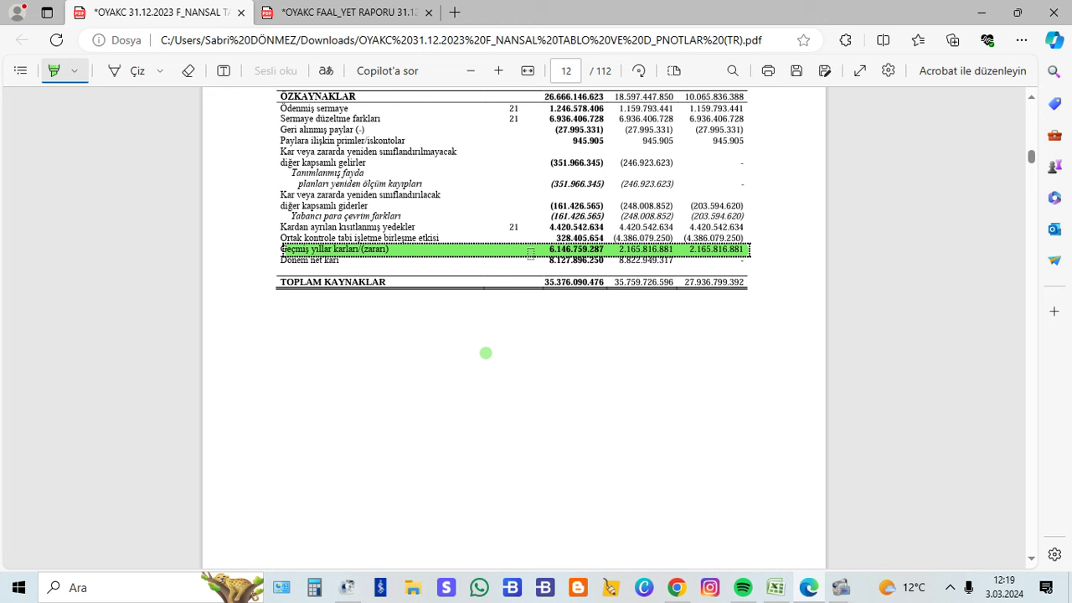
scroll(536, 260, down, 6)
scroll(530, 253, down, 3)
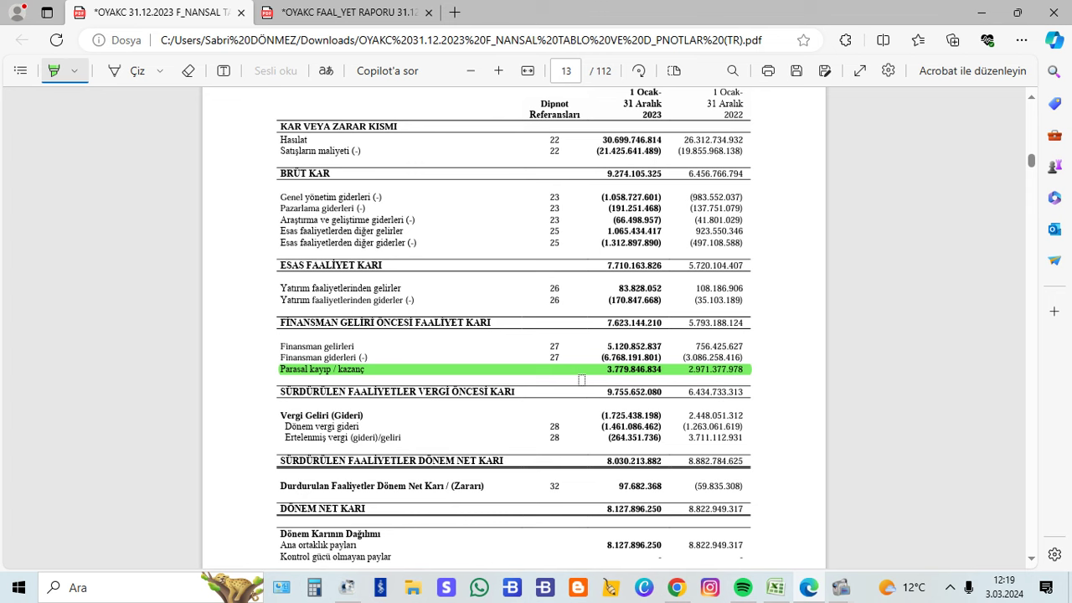
- Read the profit margin ratios and the cement sector information in the OYAKC 31.12.2023 activity report PDF
click(349, 15)
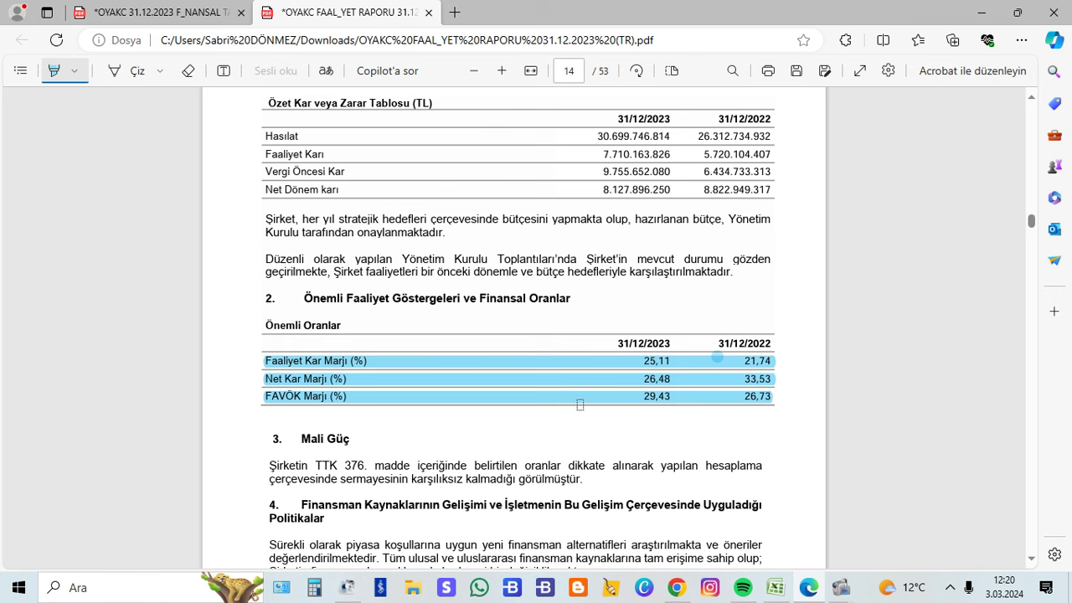
scroll(579, 405, down, 3)
scroll(607, 400, up, 5)
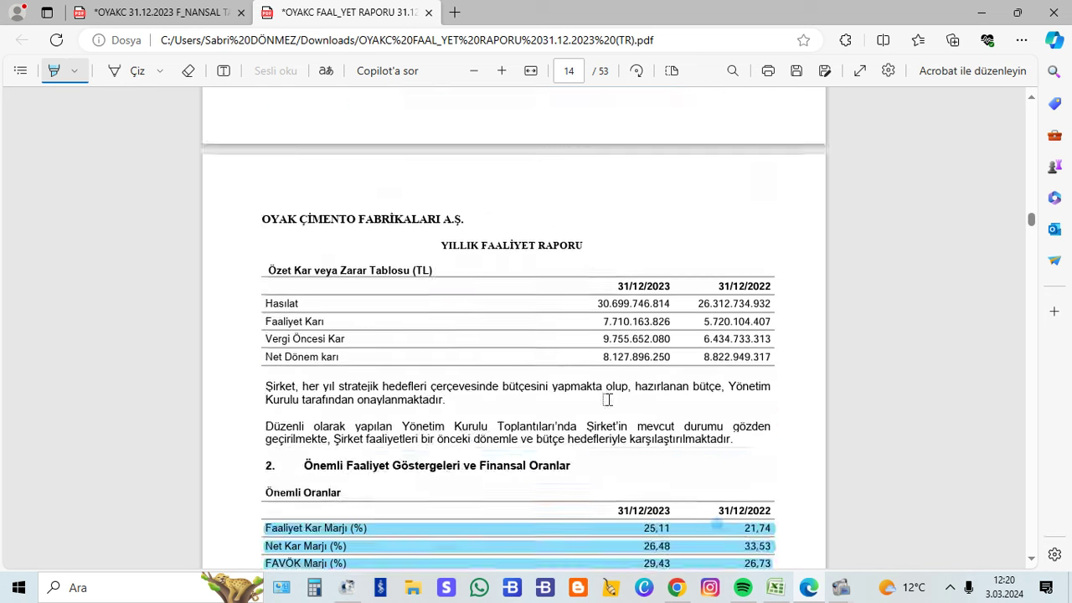
scroll(608, 399, up, 2)
scroll(607, 400, up, 7)
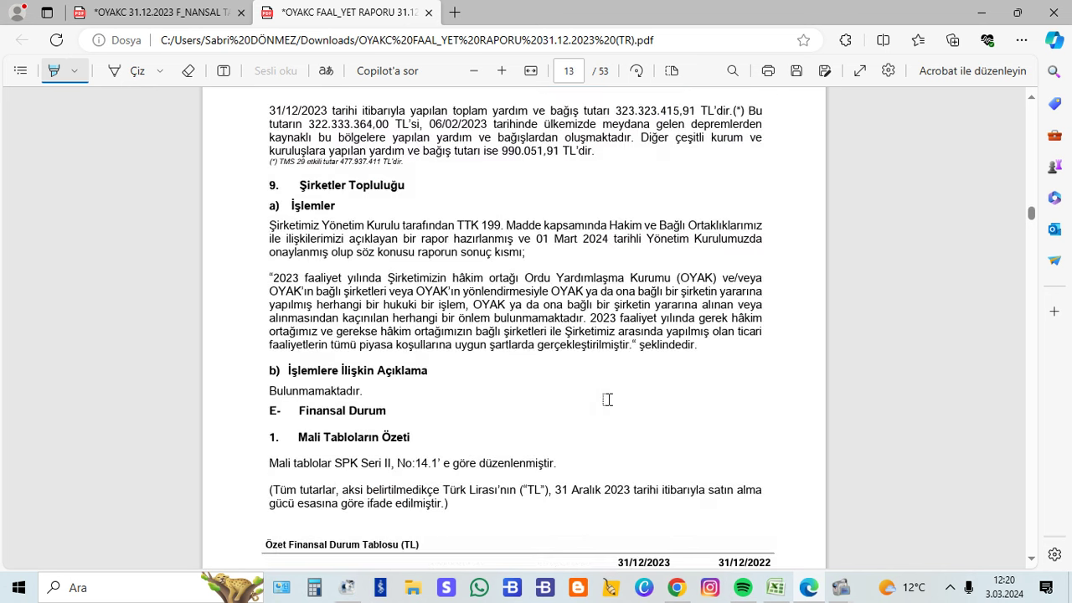
scroll(607, 400, down, 12)
scroll(610, 400, down, 11)
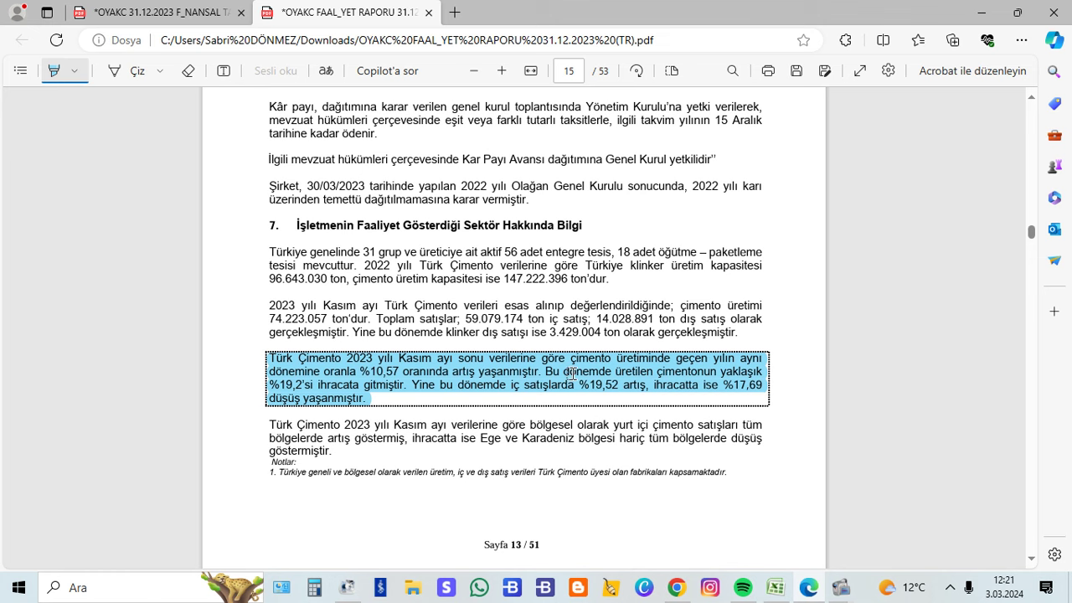
- Switch to Chrome and examine OYAKC's quarterly FAVÖK, Net Kar and cash flow charts on the Bistock summary report
click(675, 590)
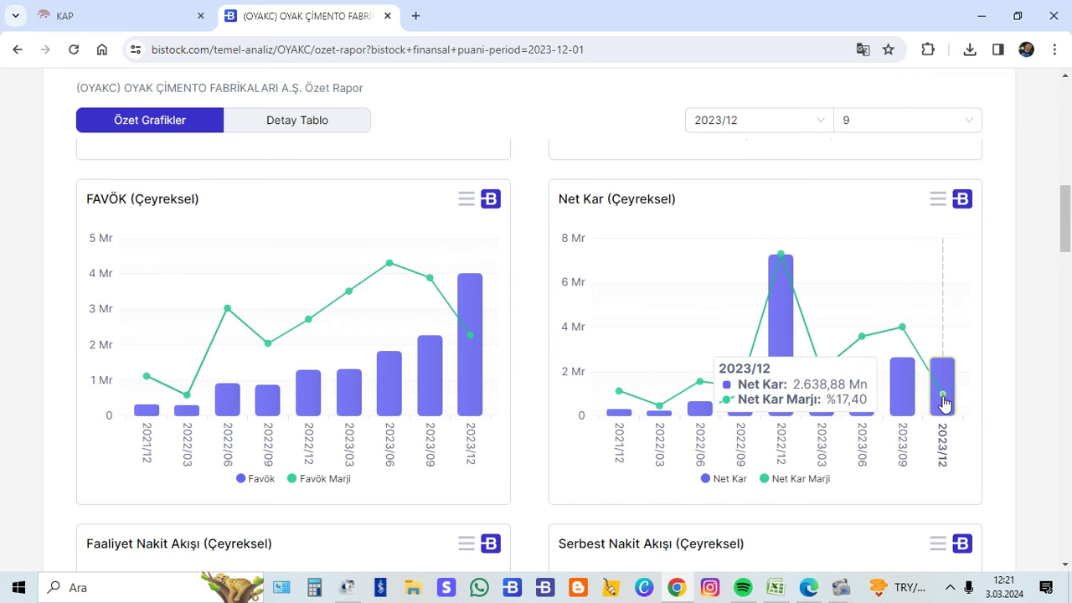
scroll(945, 403, down, 4)
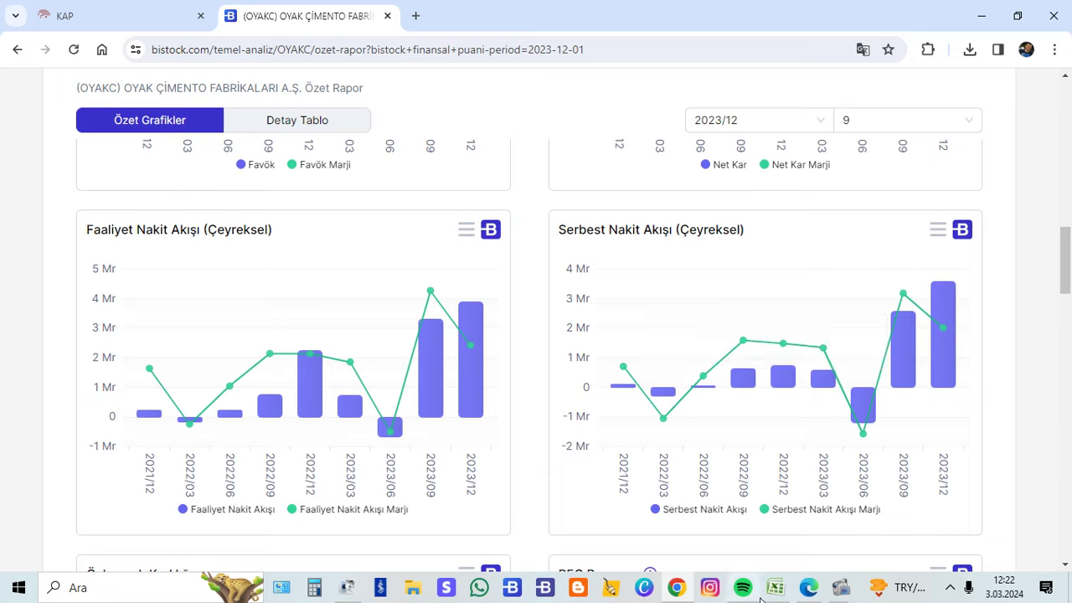
- Return to Excel and check the sum of the four 2023 quarterly profits in J11:J14
click(776, 587)
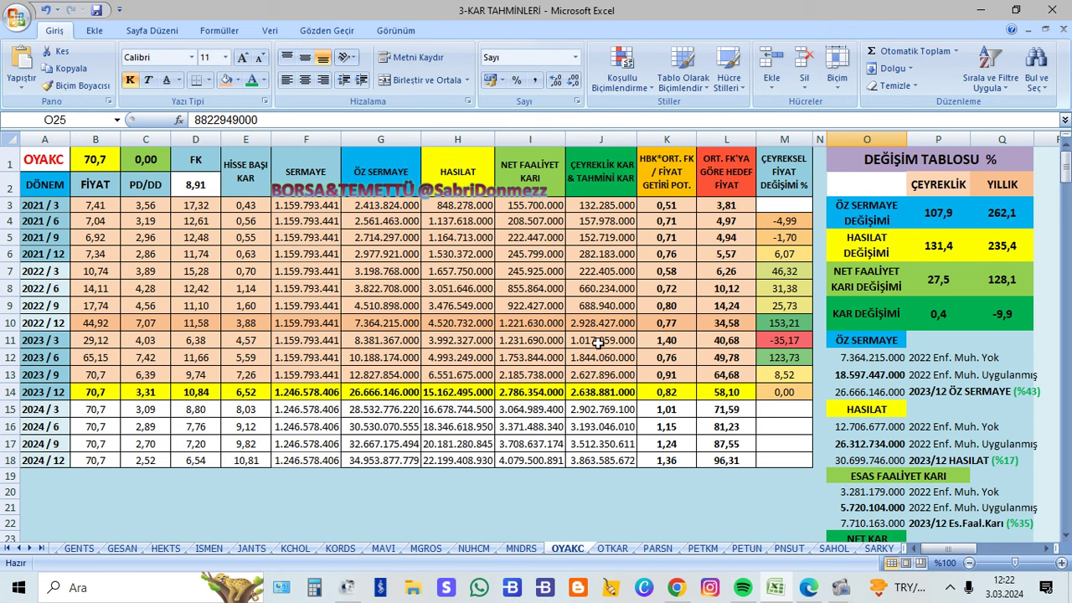
drag(595, 340, 594, 387)
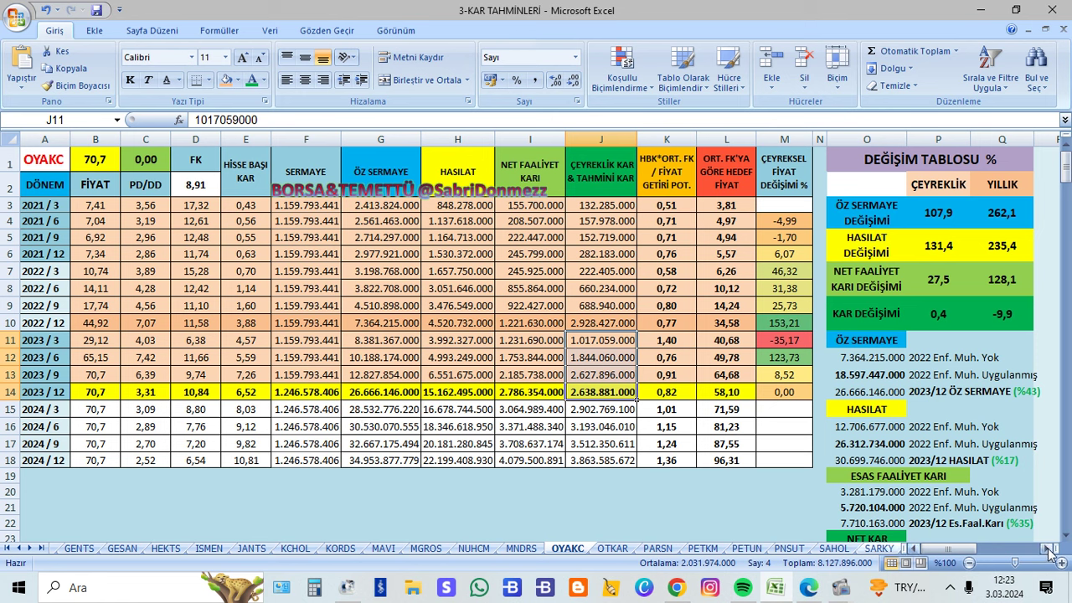
click(741, 493)
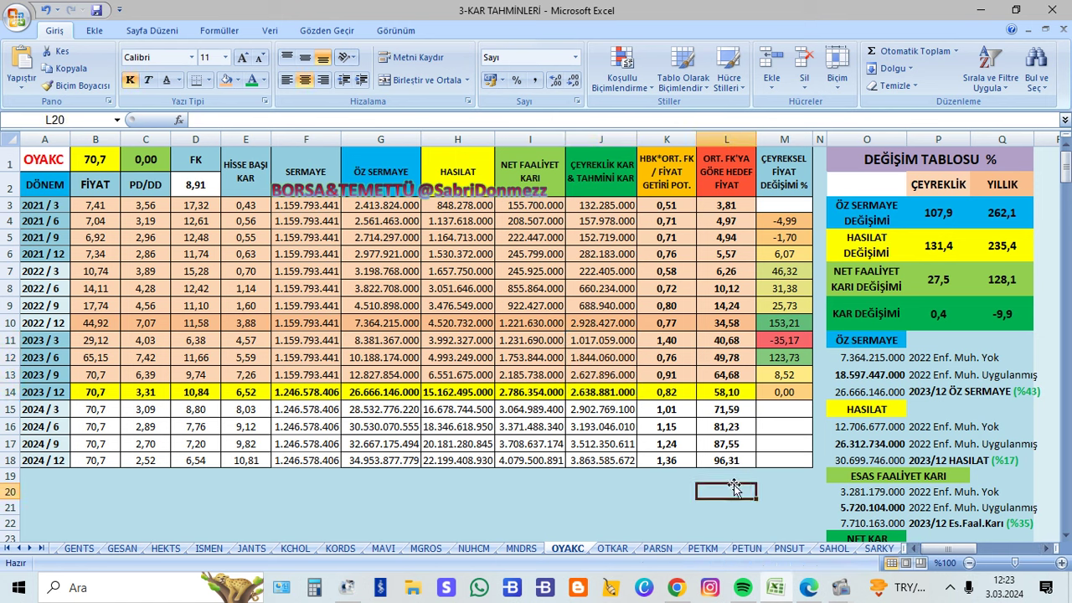
- Bring up the TEMETTÜ ŞAMPİYONLARI dividend table and chart, and inspect the formula behind the 2023 annual net profit
click(1049, 549)
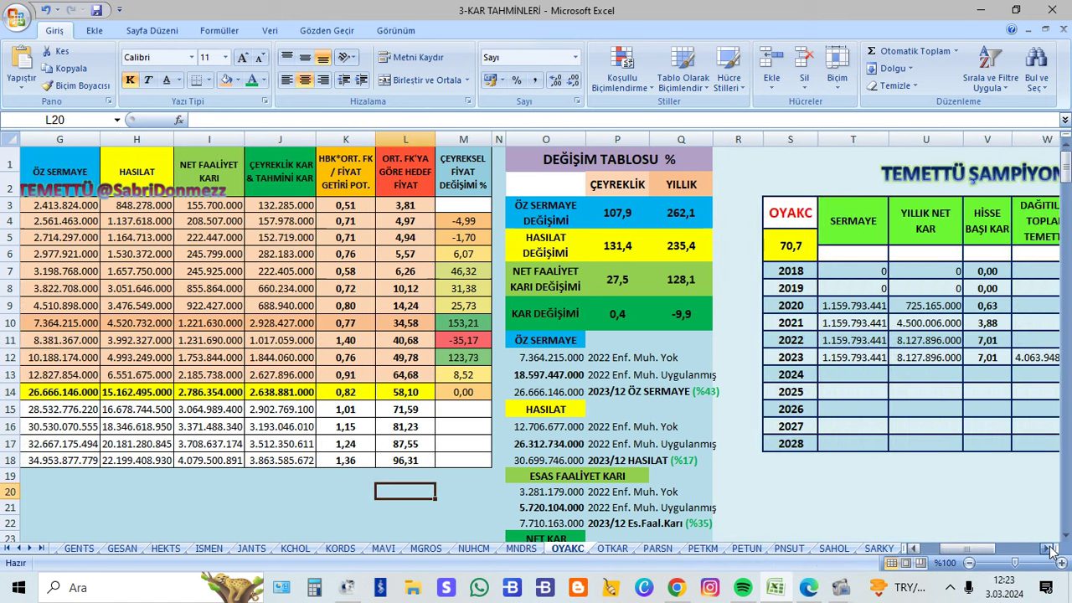
click(1049, 548)
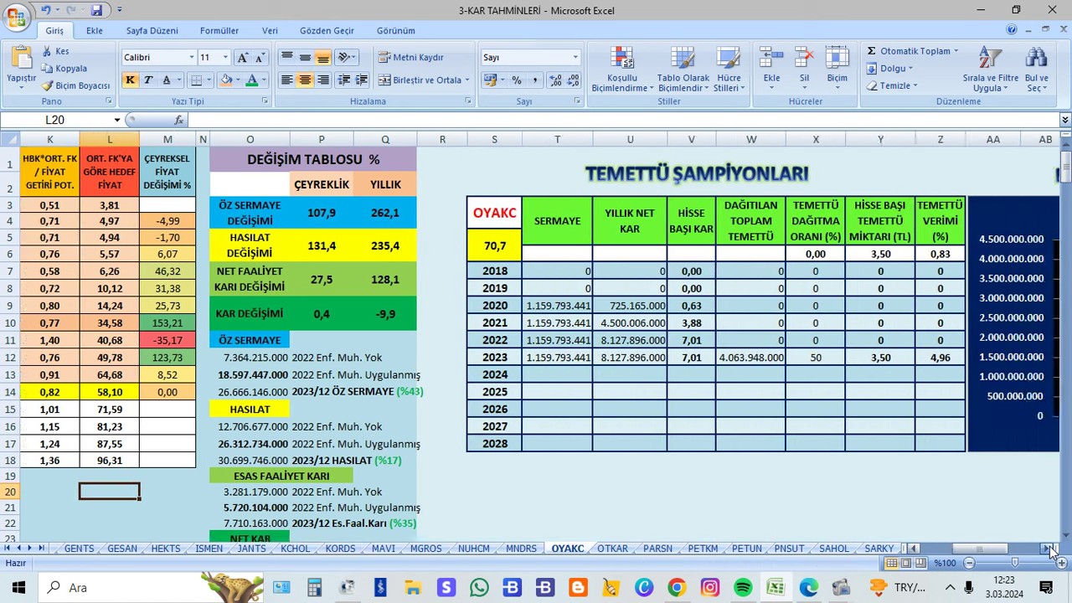
click(1049, 549)
click(1049, 549)
click(1049, 549)
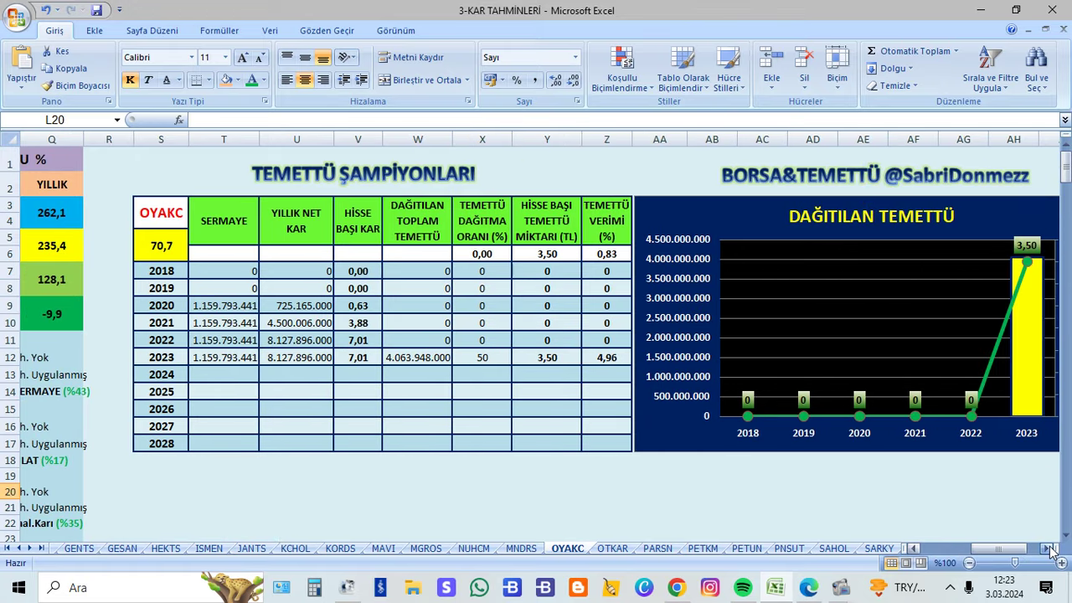
click(1049, 549)
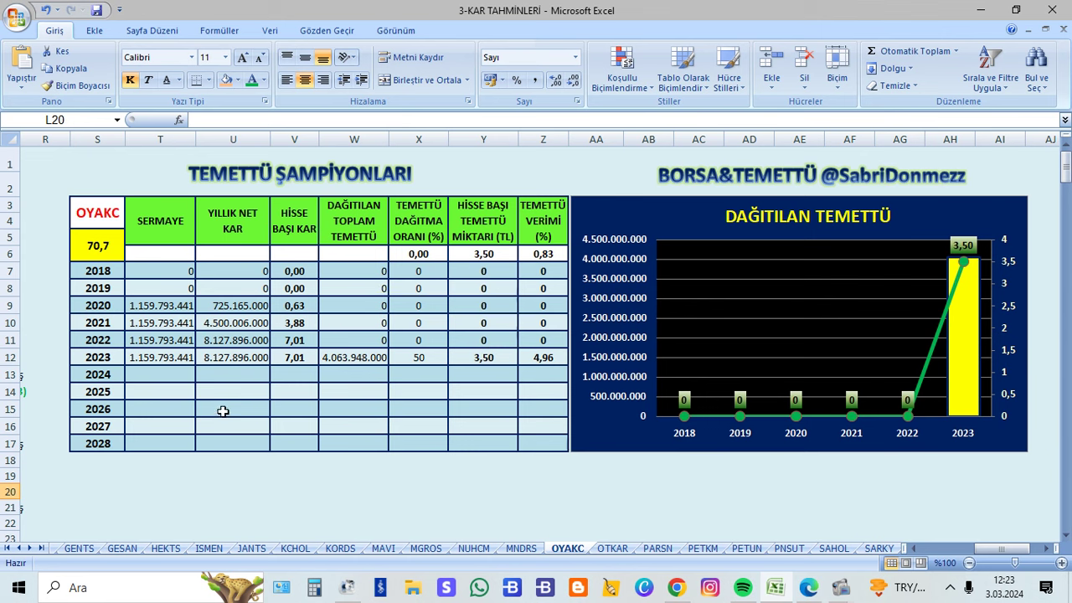
click(244, 358)
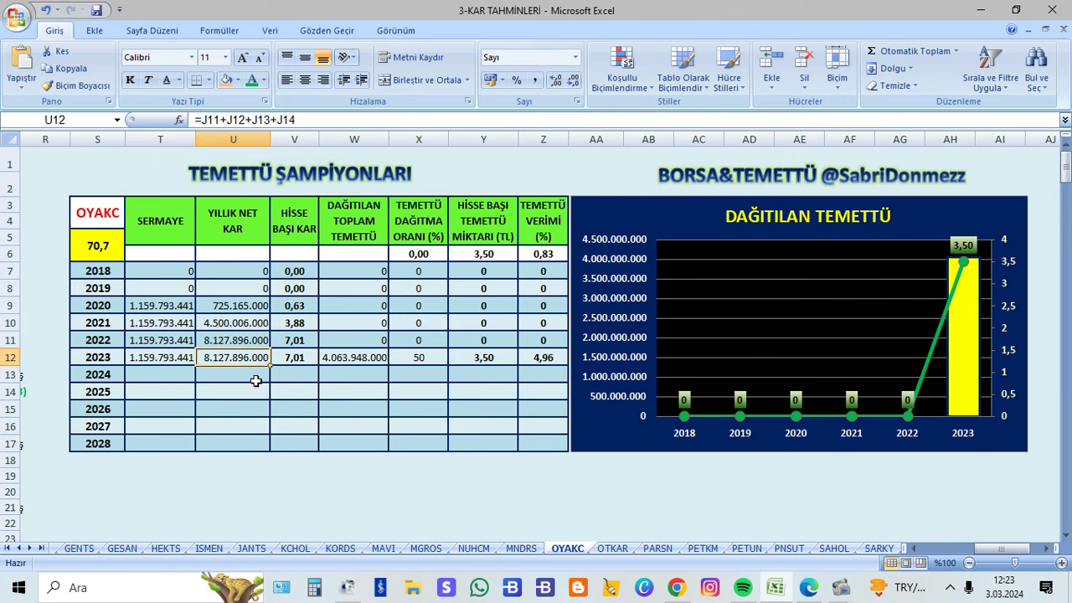
- Inspect the 2023 dividend payout ratio, annual net profit and the formula behind the total distributed dividend
click(357, 507)
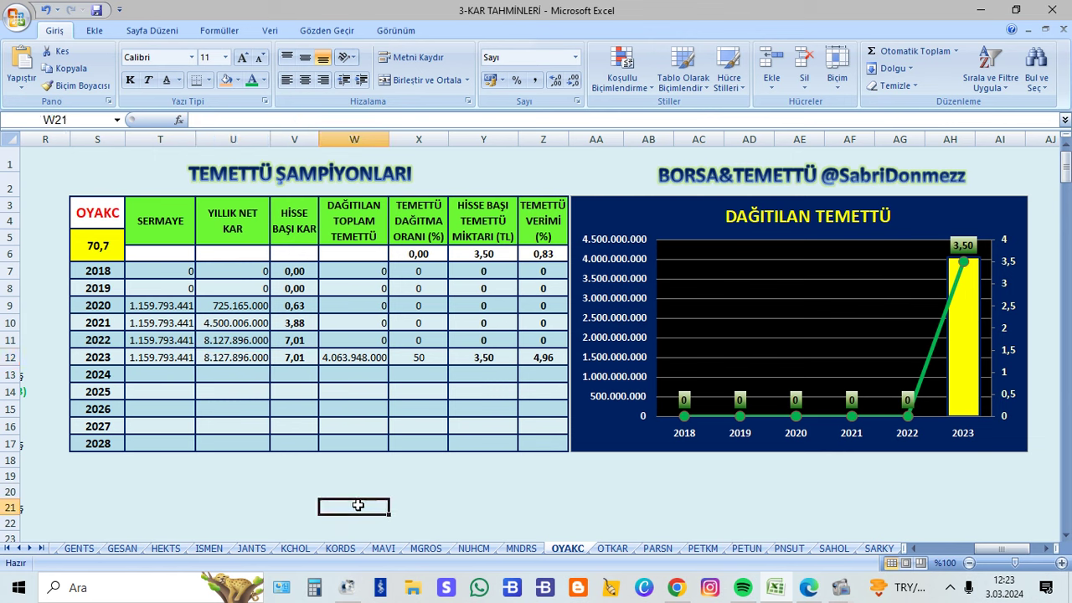
click(427, 360)
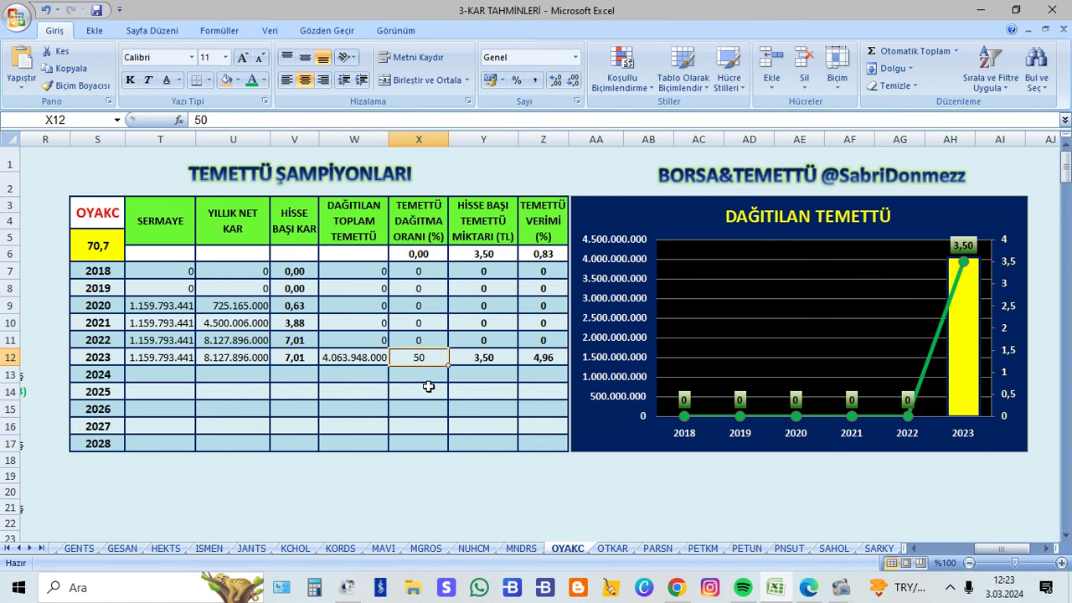
click(237, 357)
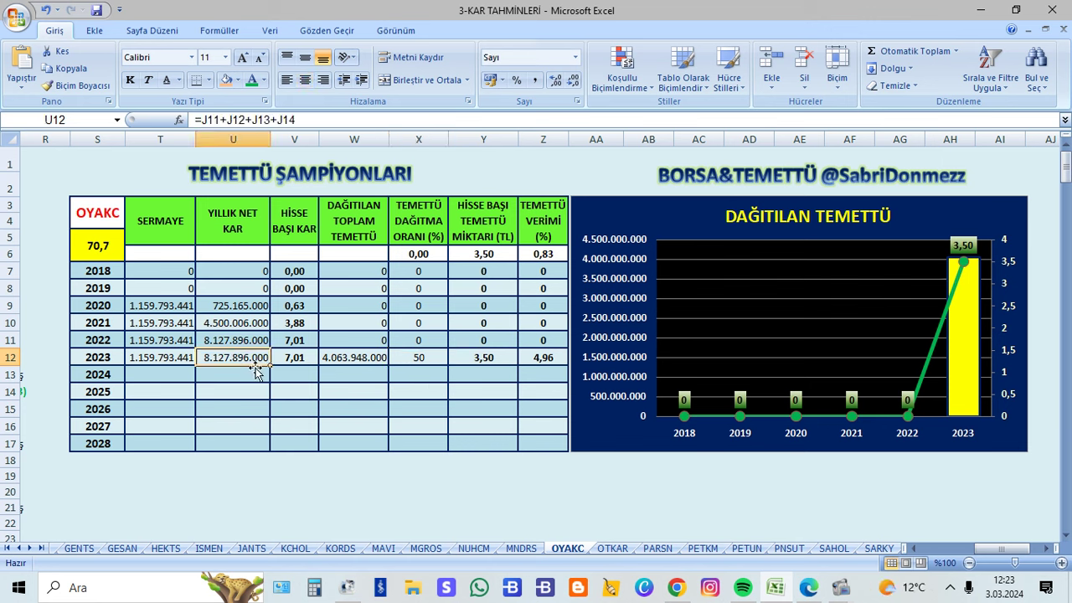
click(359, 358)
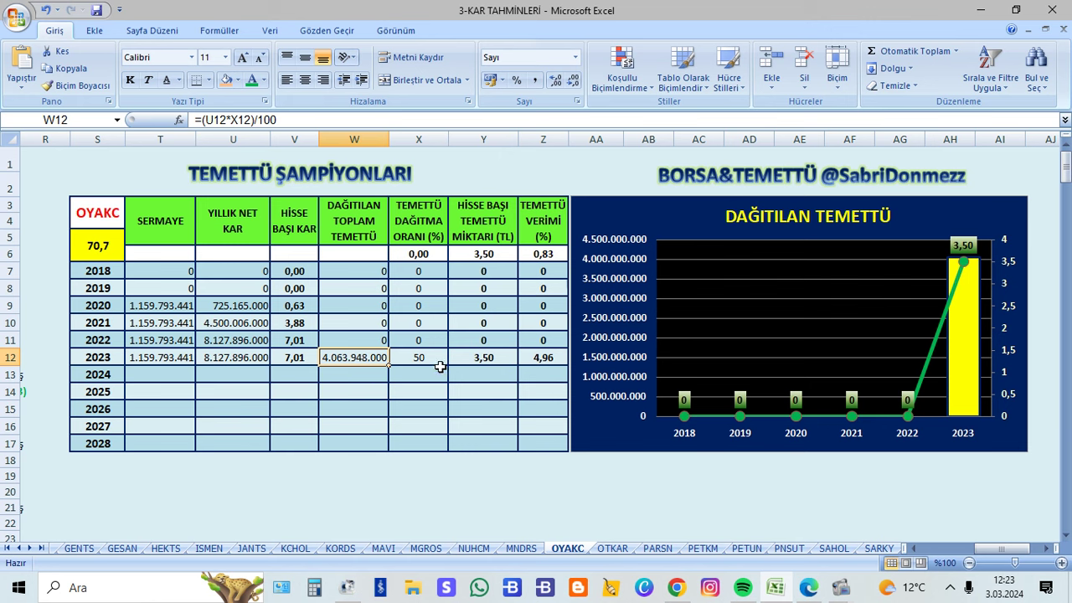
- Check the formulas behind the 2023 dividend per share, the OYAKC share price and the 2023 dividend yield
click(494, 367)
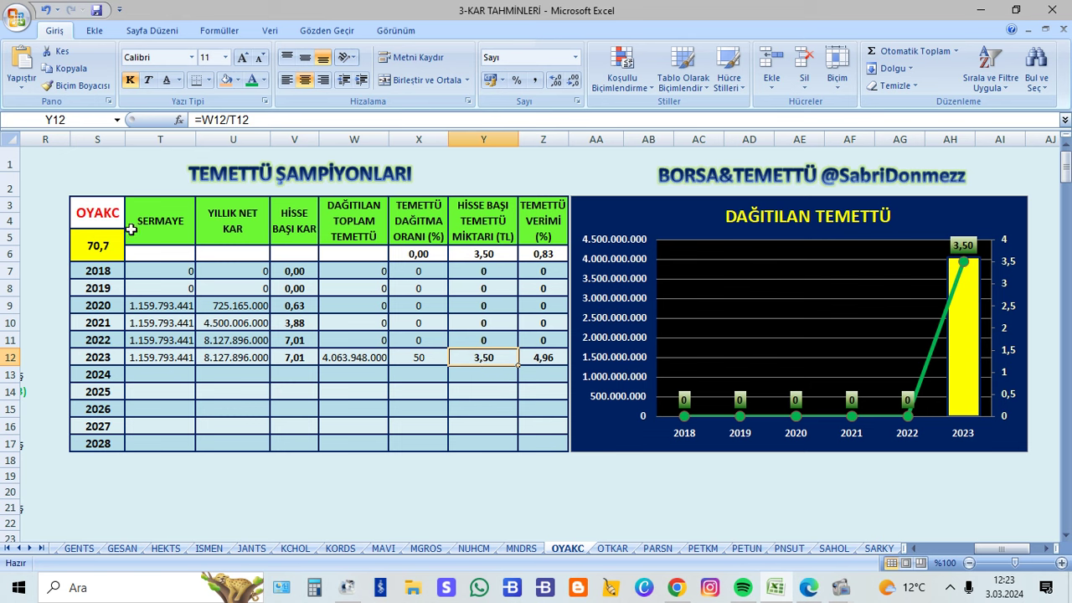
click(111, 247)
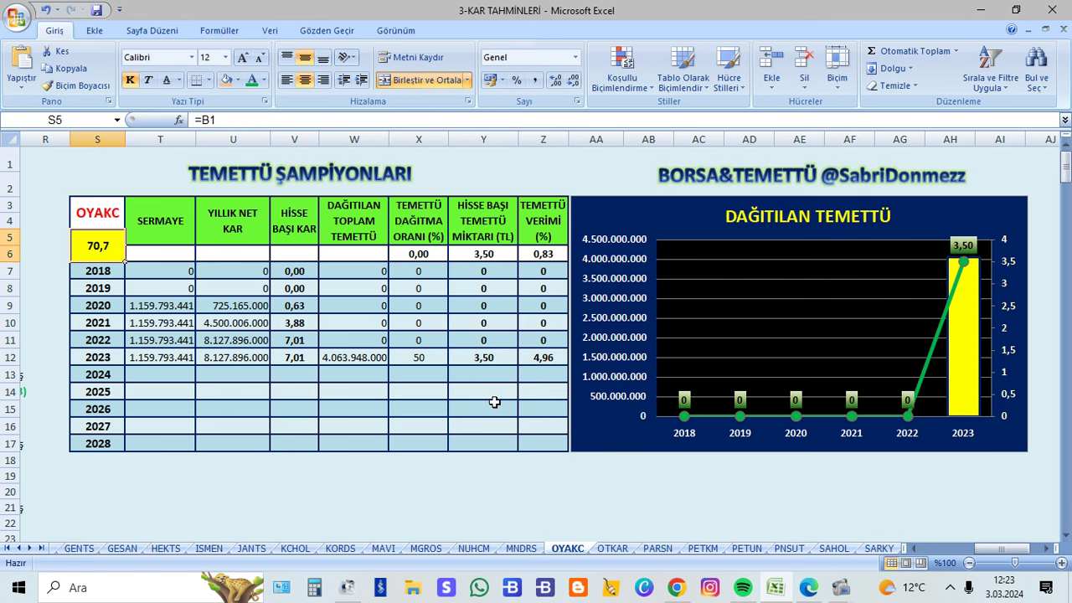
click(551, 359)
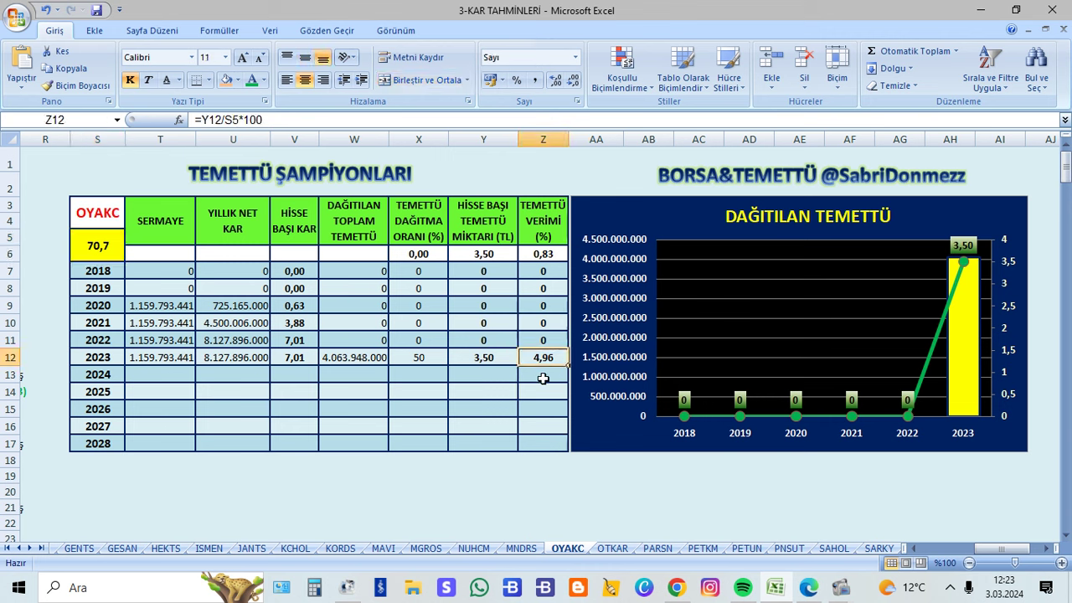